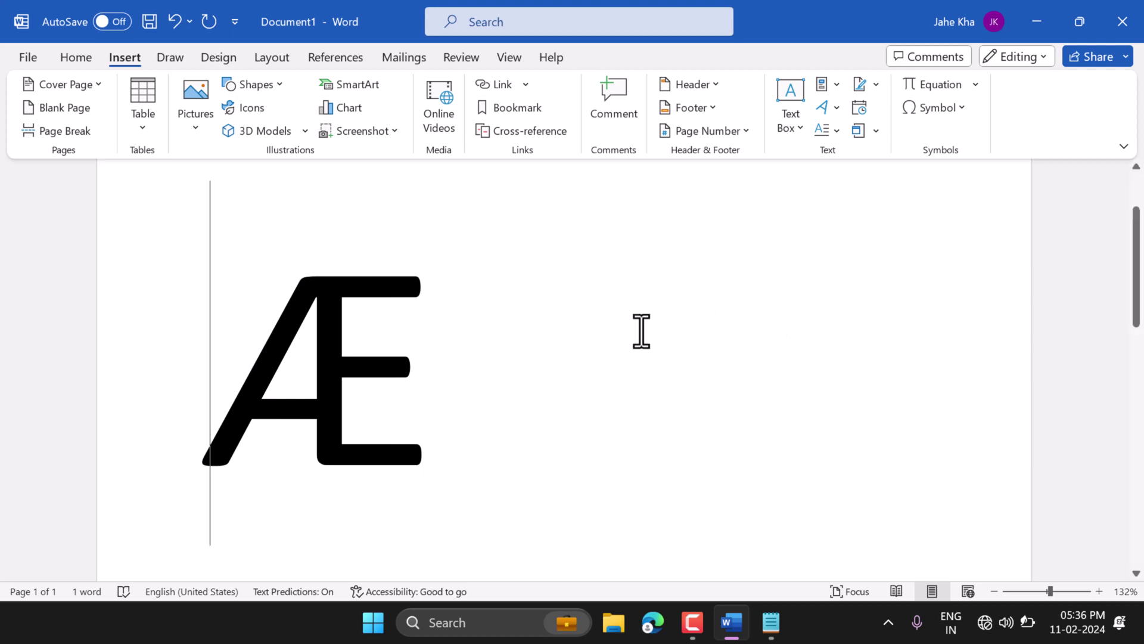
- Place the cursor after the large Æ and bring up the Insert tab's Symbol gallery
click(521, 340)
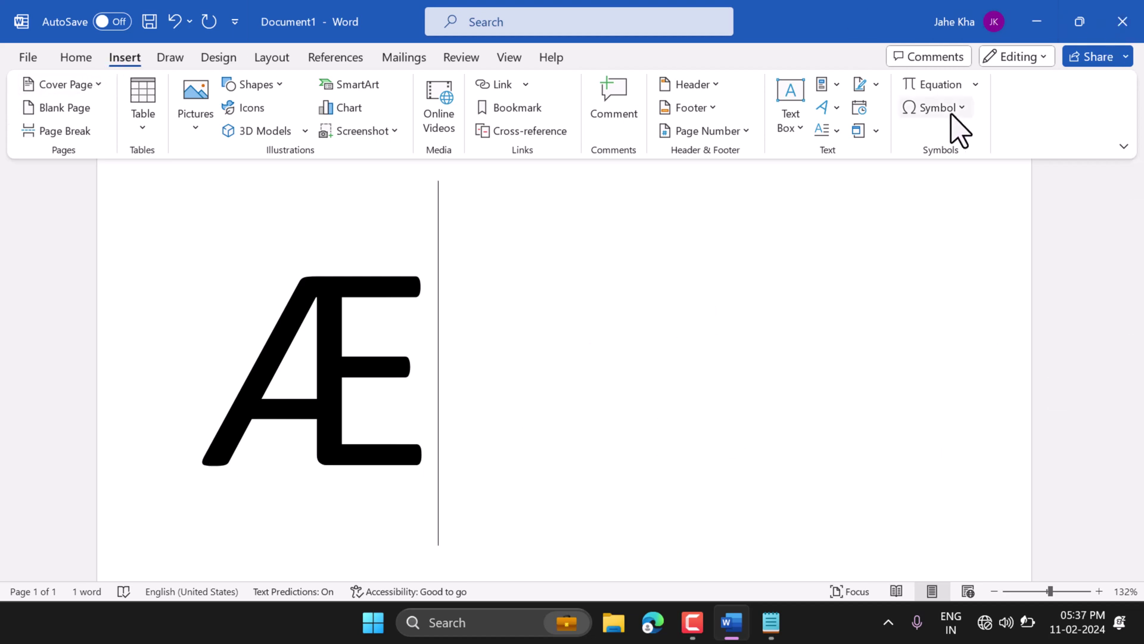
click(930, 107)
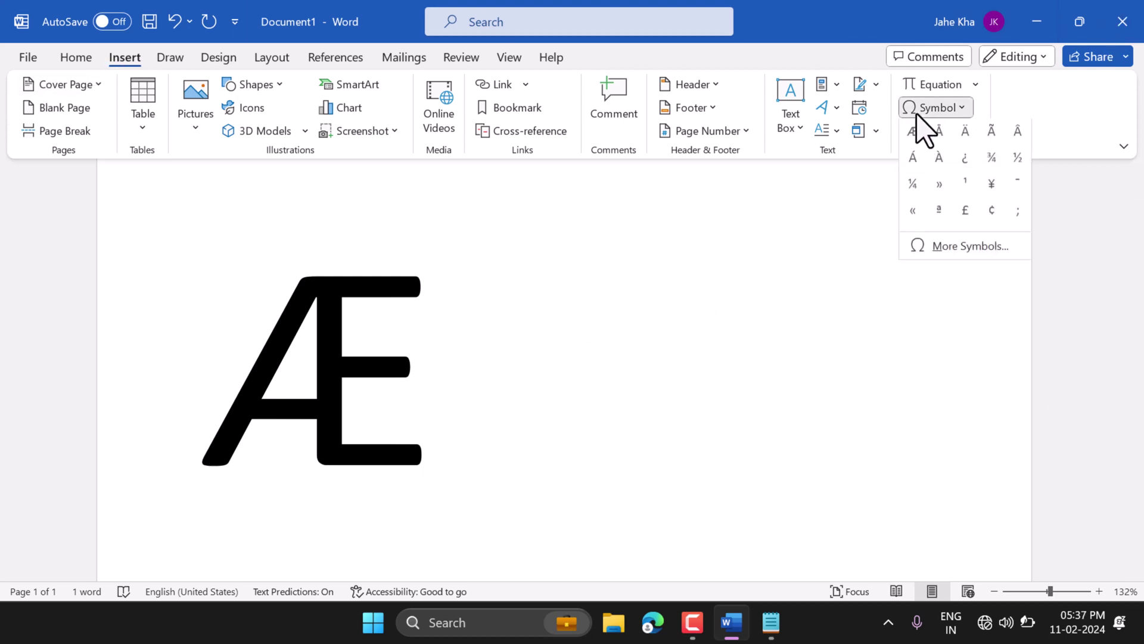
- Insert another Latin Capital Letter Ae (Æ) from More Symbols, then close the Symbol dialog
click(937, 250)
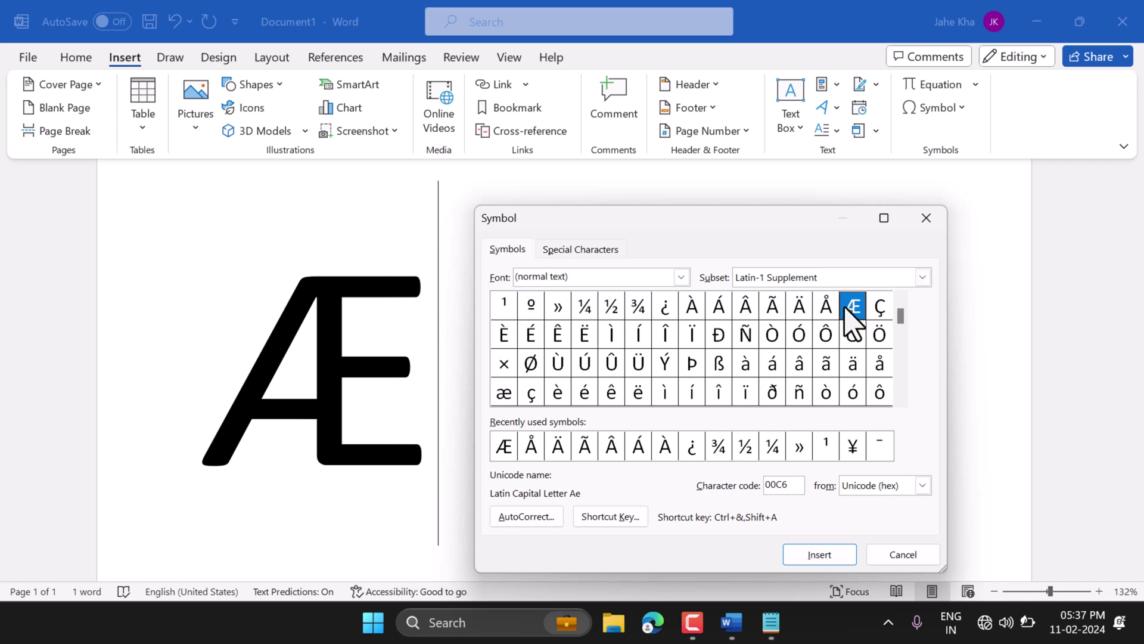
click(820, 556)
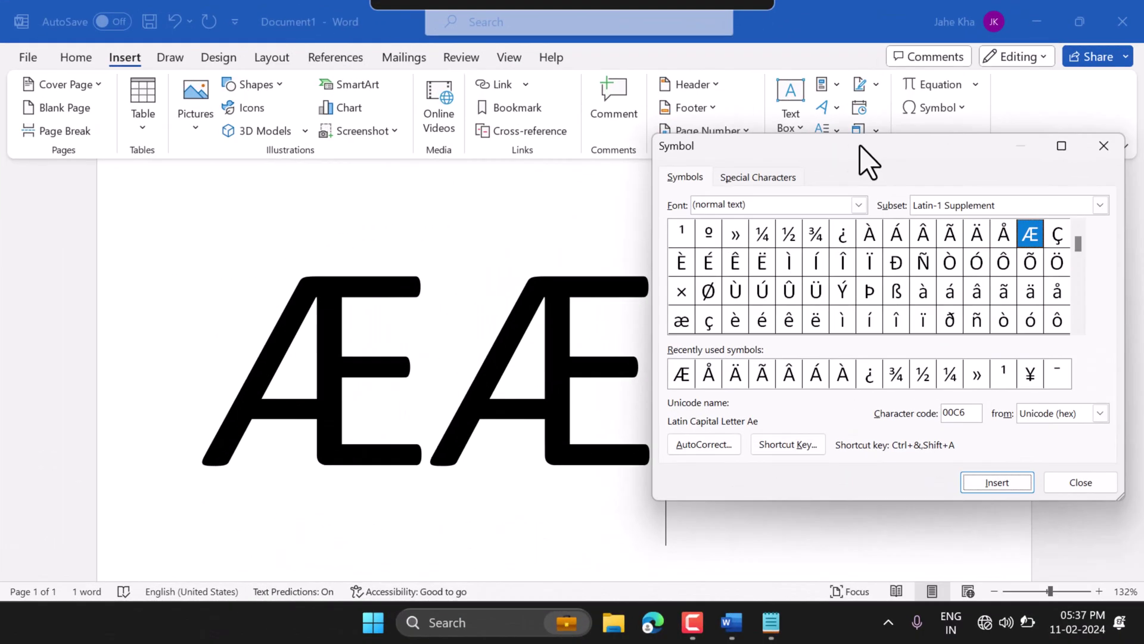
drag(868, 159, 802, 178)
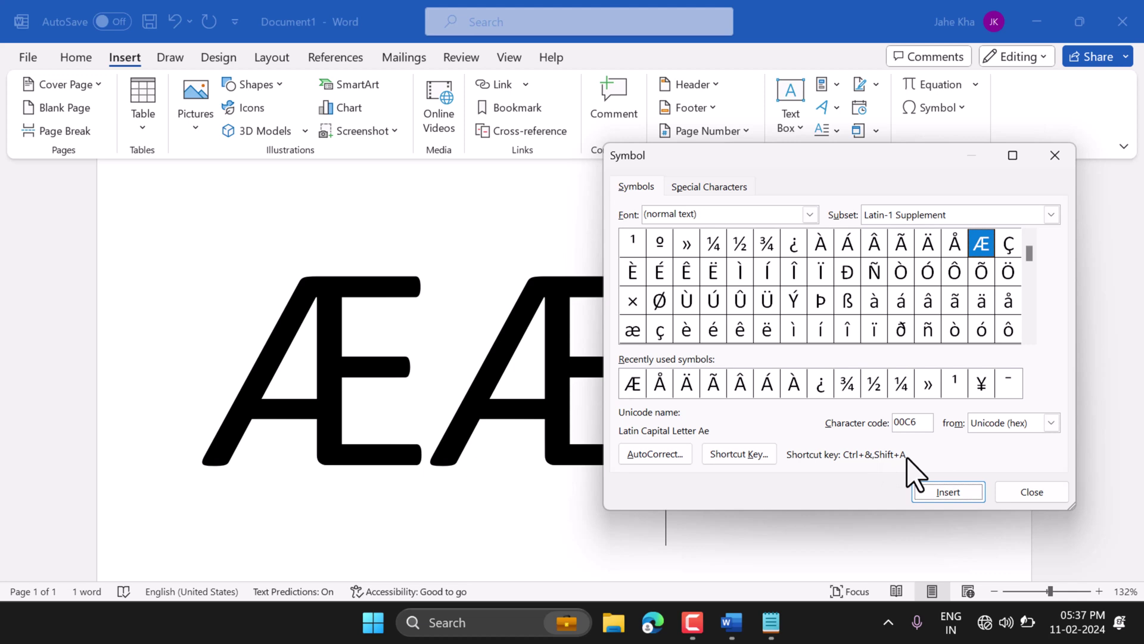
click(1026, 497)
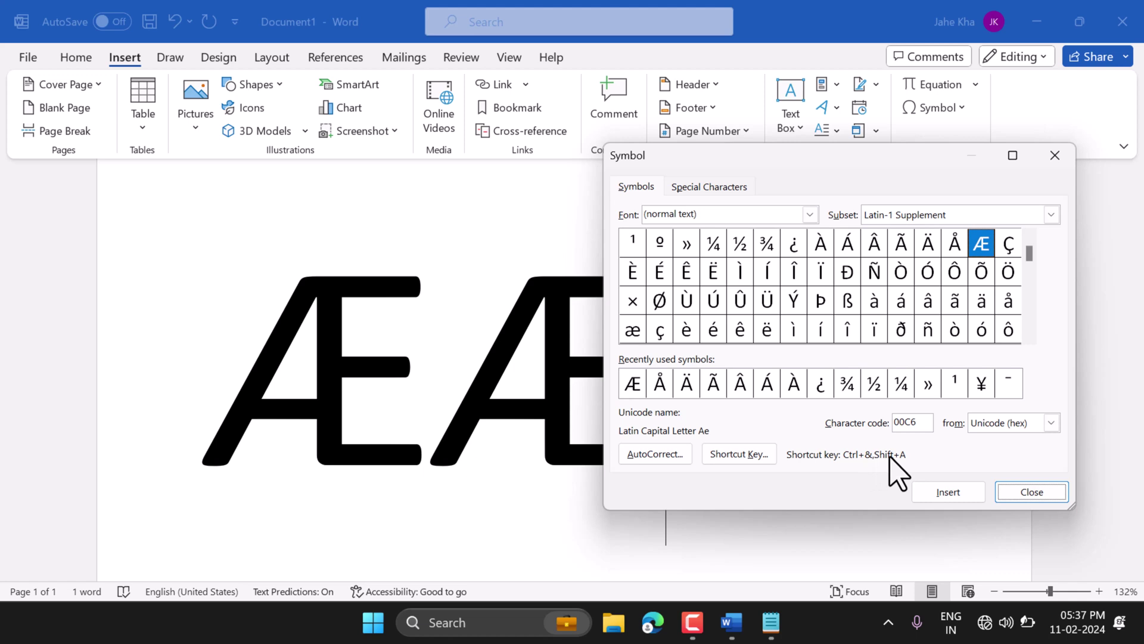
- Close the Symbol dialog and backspace away the extra Æ characters
click(1026, 498)
scroll(681, 416, down, 2)
key(BackSpace)
key(BackSpace)
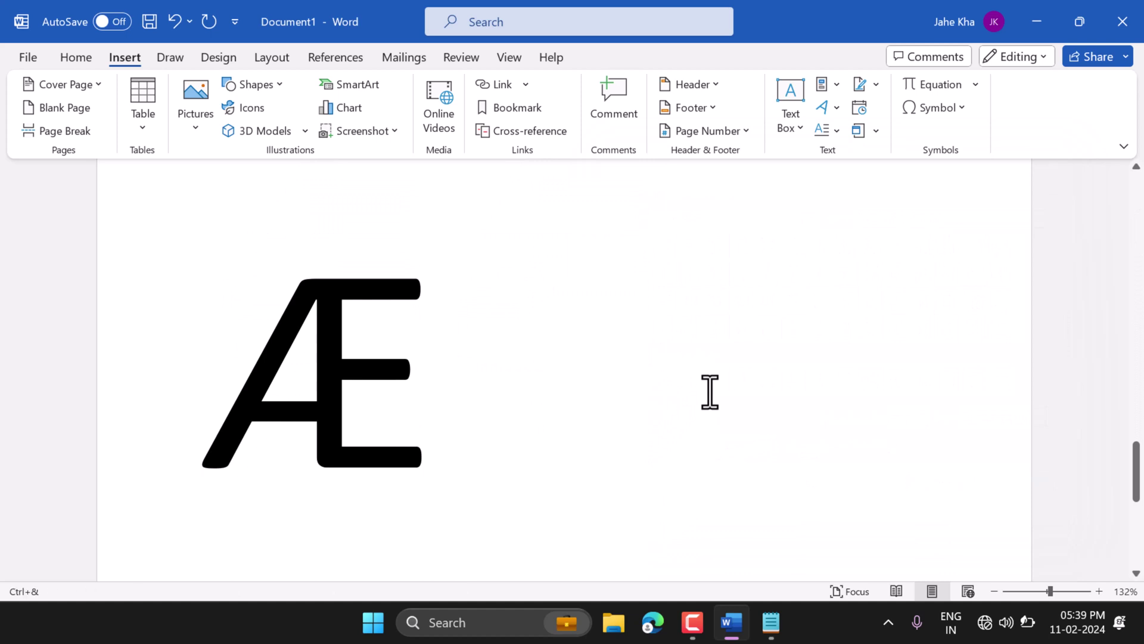
text(Æ)
key(BackSpace)
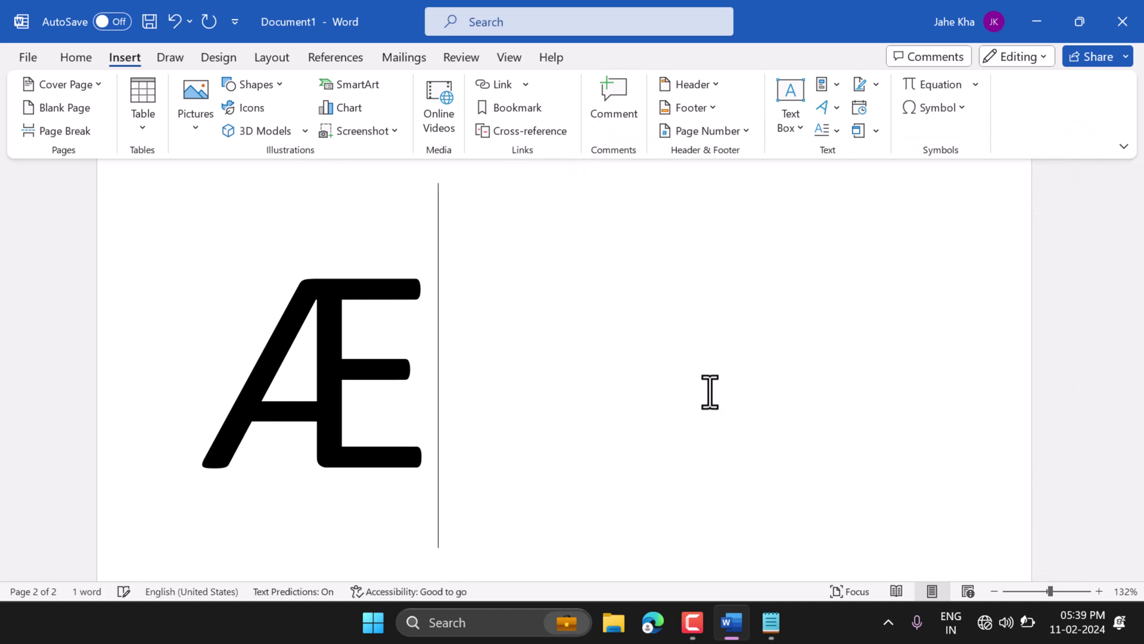
- Empty the page with select-all and Delete, then begin keyboard entry of Æ
key(ctrl+a)
key(Delete)
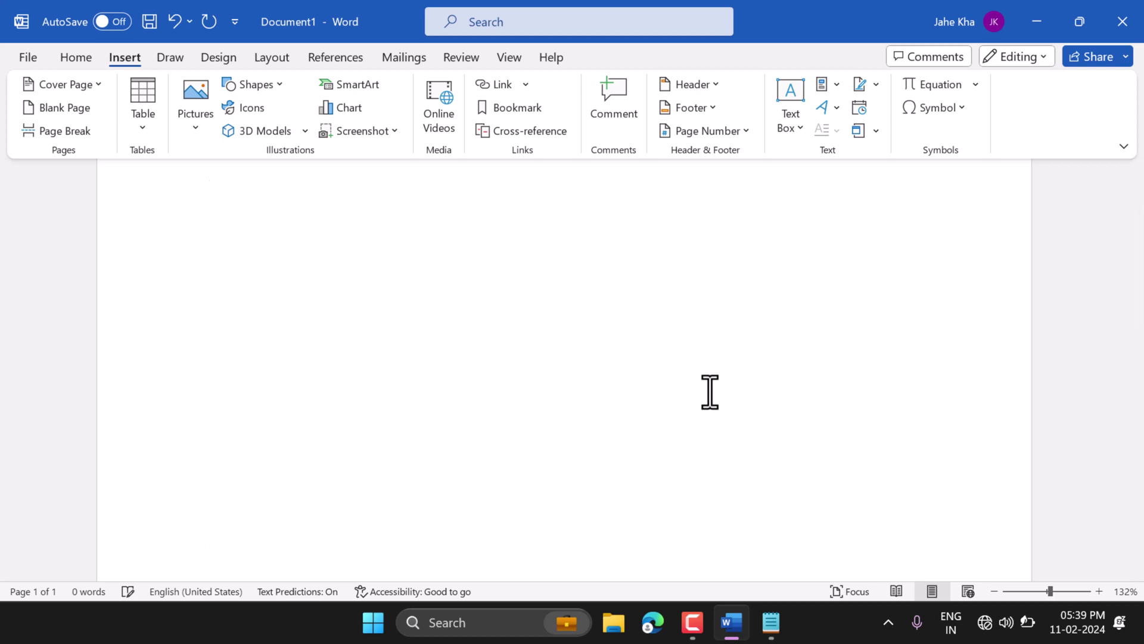
key(ctrl+a)
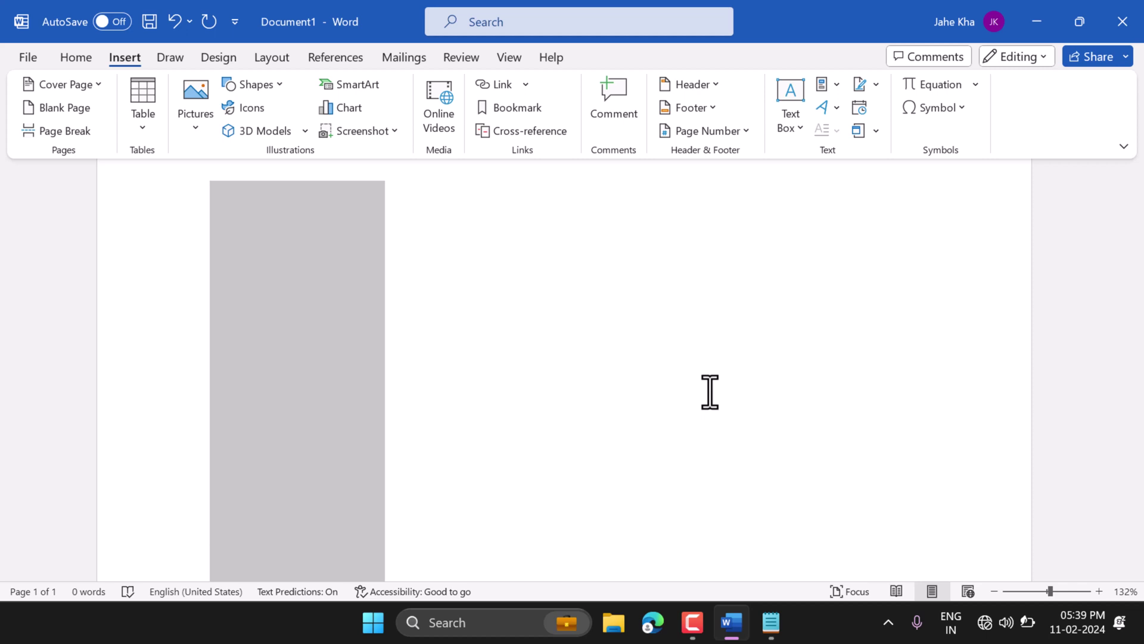
text(Æ)
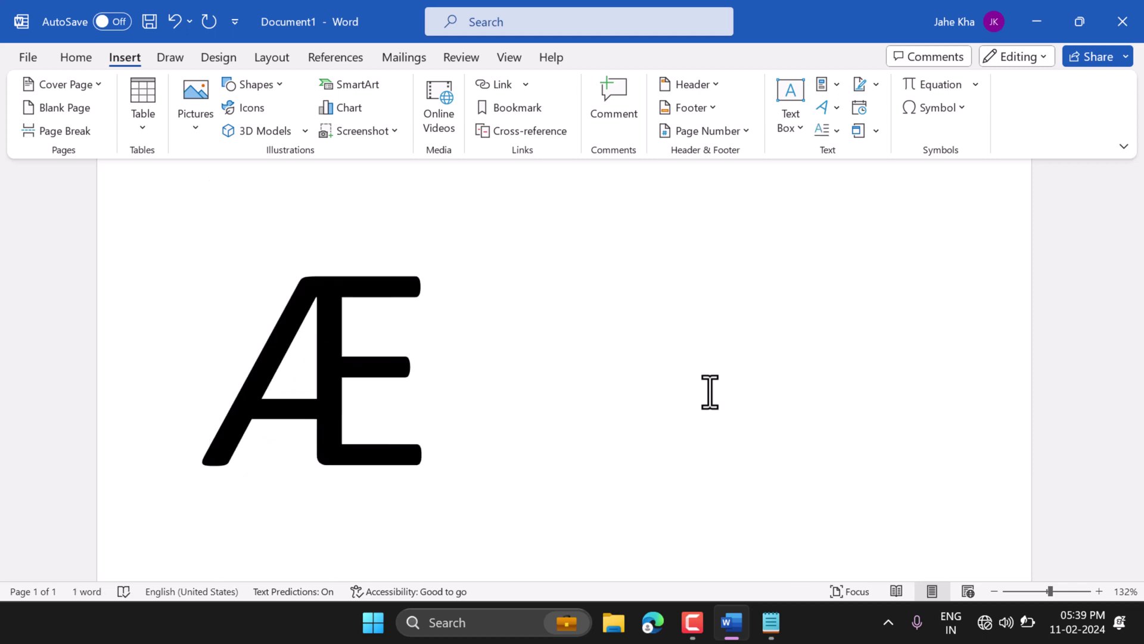
text(A)
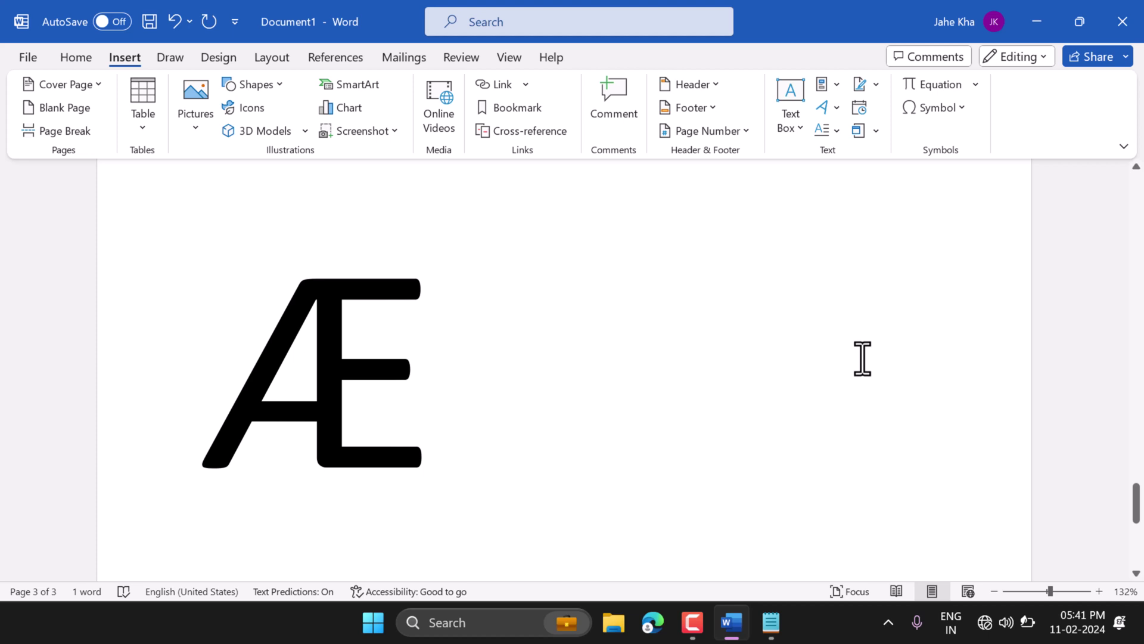
text(Æ)
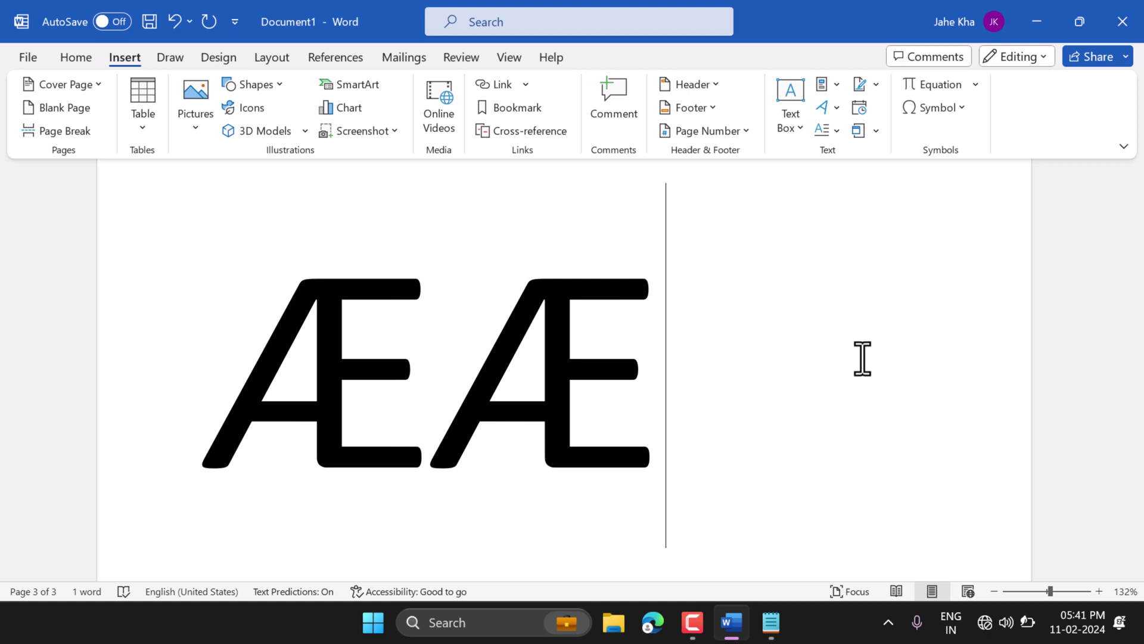
text(Æ)
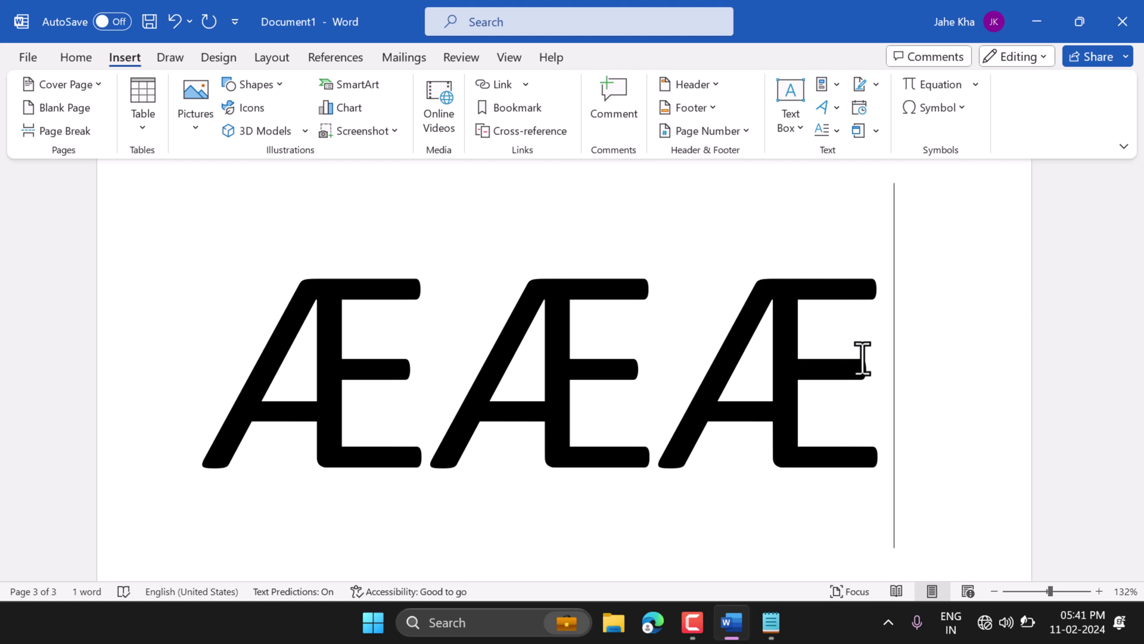
- Delete all three Æ characters, then undo with Ctrl+Z to start entering Æ again
key(Delete)
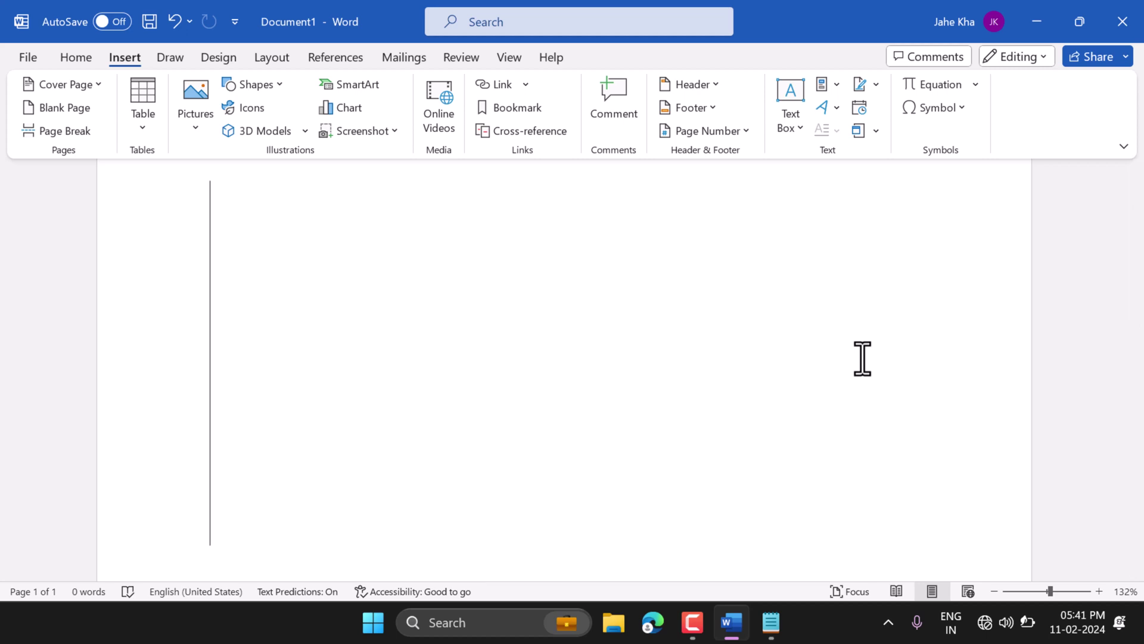
key(ctrl+z)
text(Æ)
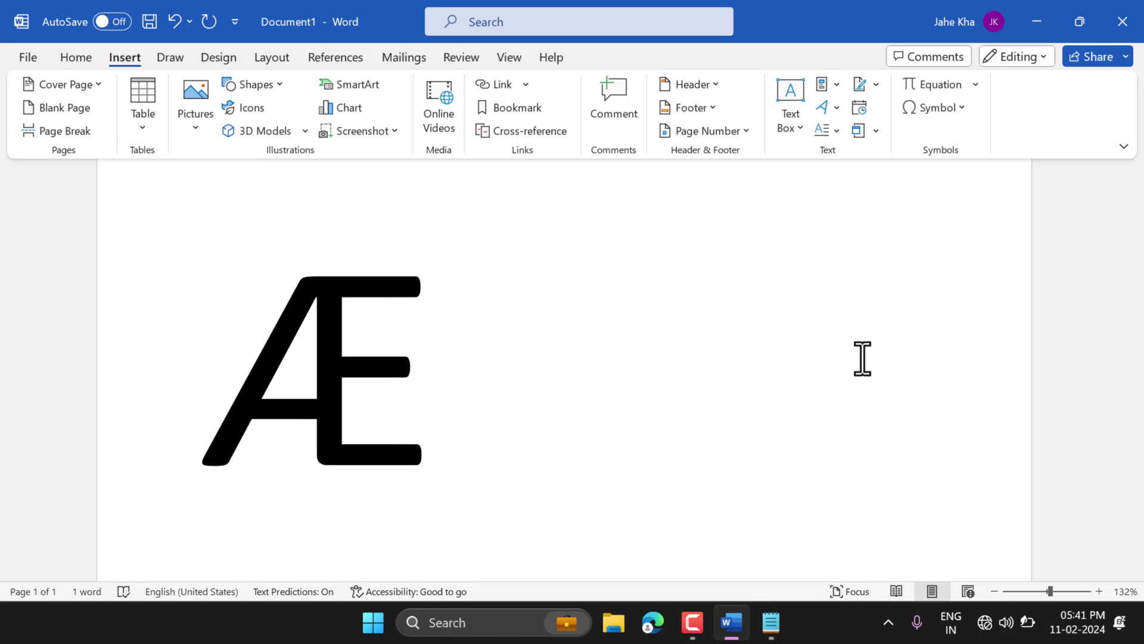